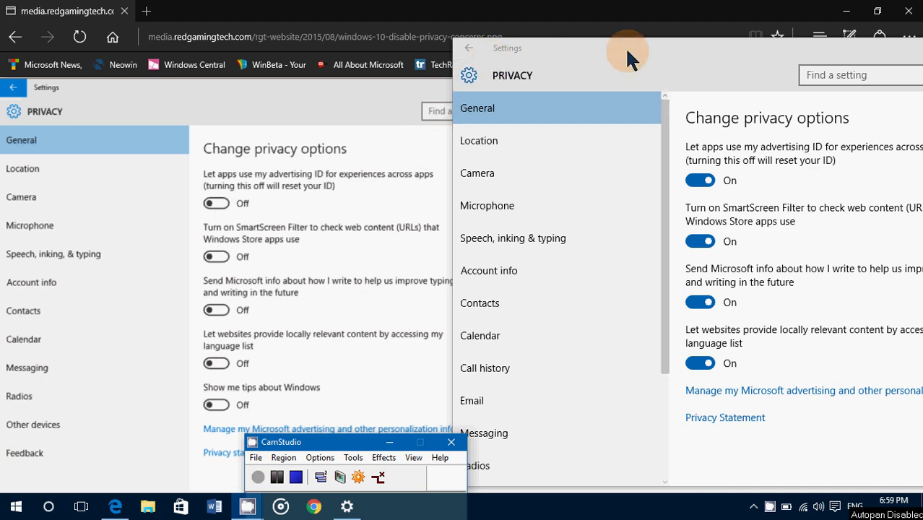
Move the Settings window up toward the top edge of the screen
{"action": "left_click", "coordinate": [625, 47]}
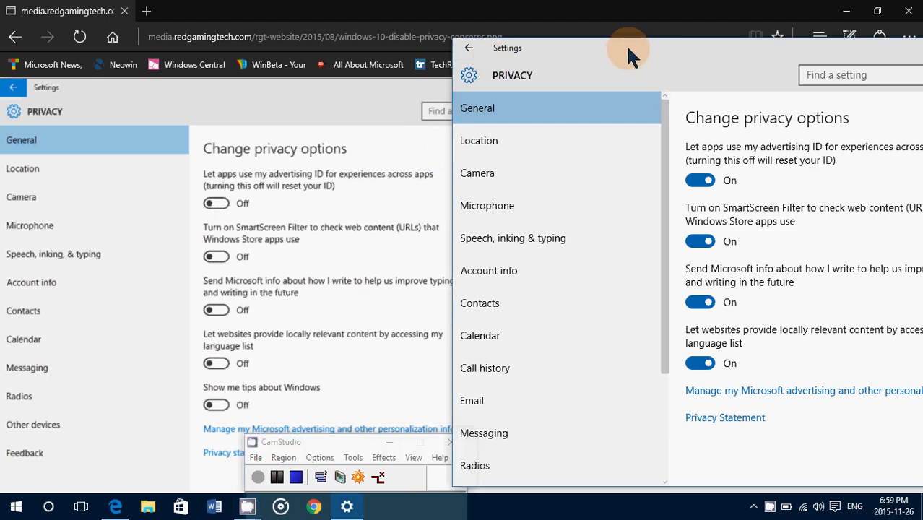
{"action": "left_click_drag", "start_coordinate": [632, 40], "coordinate": [632, 18]}
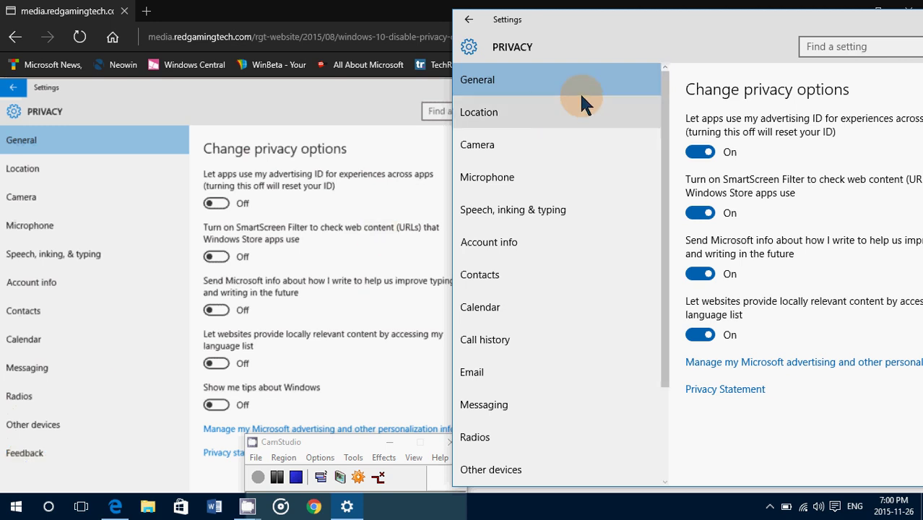
Examine the privacy pages from Location through Camera, Microphone, Speech, inking & typing, Account info, Contacts and Calendar to Call history
{"action": "left_click", "coordinate": [535, 112]}
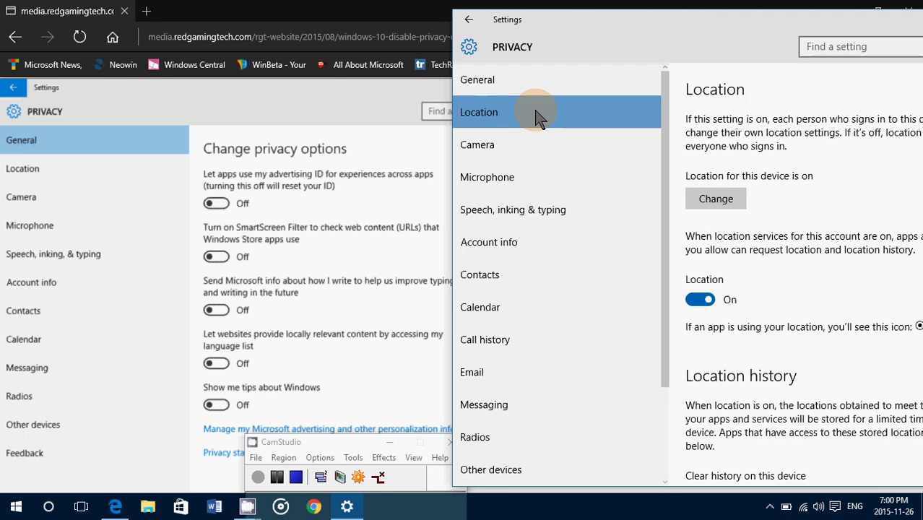
{"action": "left_click", "coordinate": [526, 146]}
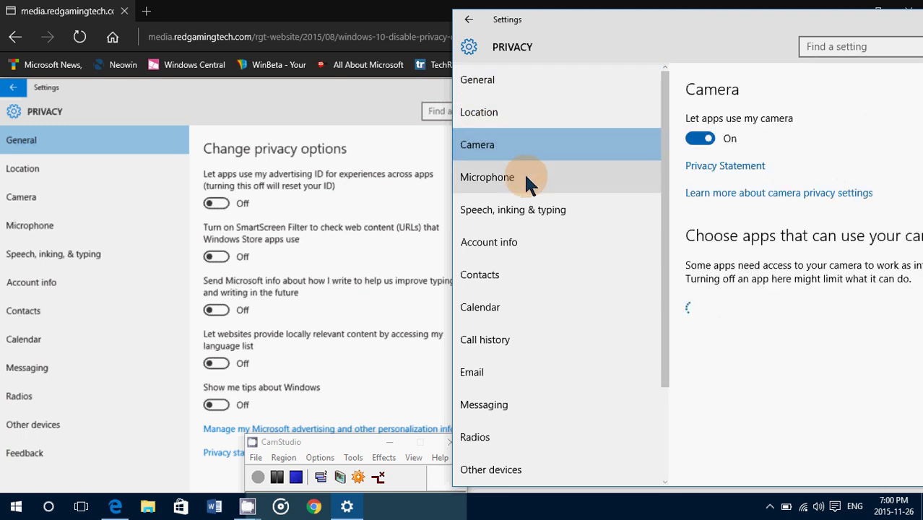
{"action": "left_click", "coordinate": [526, 182]}
{"action": "left_click", "coordinate": [527, 208]}
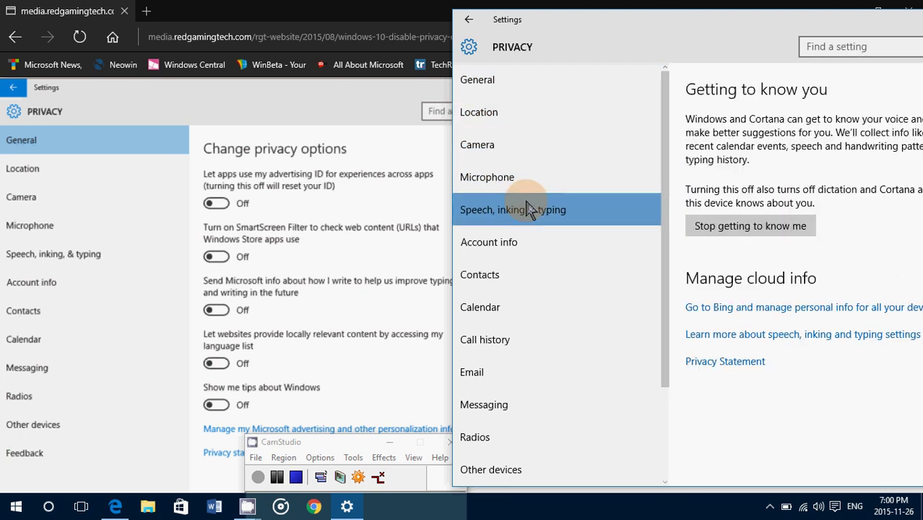
{"action": "left_click", "coordinate": [519, 241]}
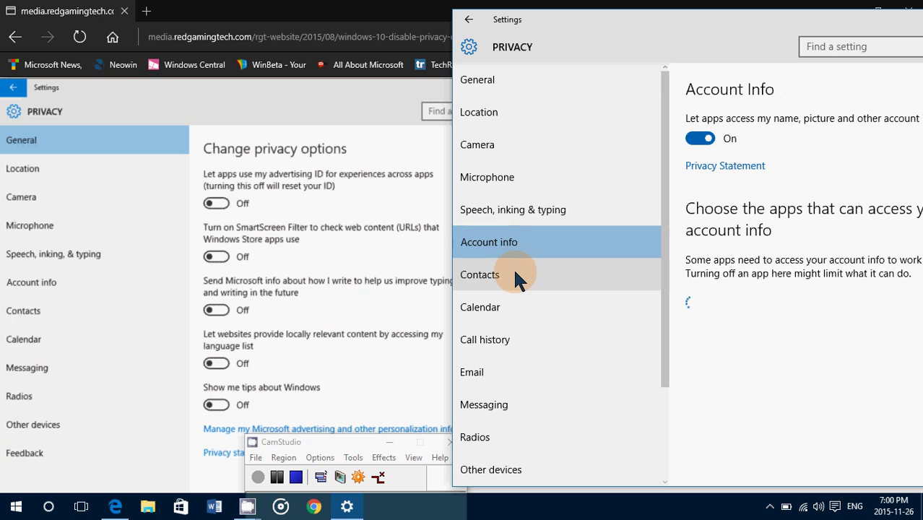
{"action": "left_click", "coordinate": [515, 274]}
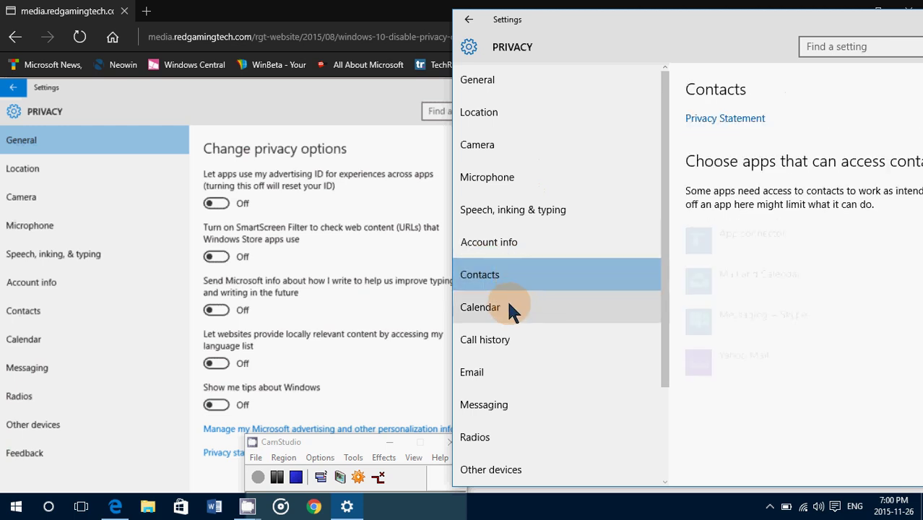
{"action": "left_click", "coordinate": [509, 308]}
{"action": "left_click", "coordinate": [505, 344]}
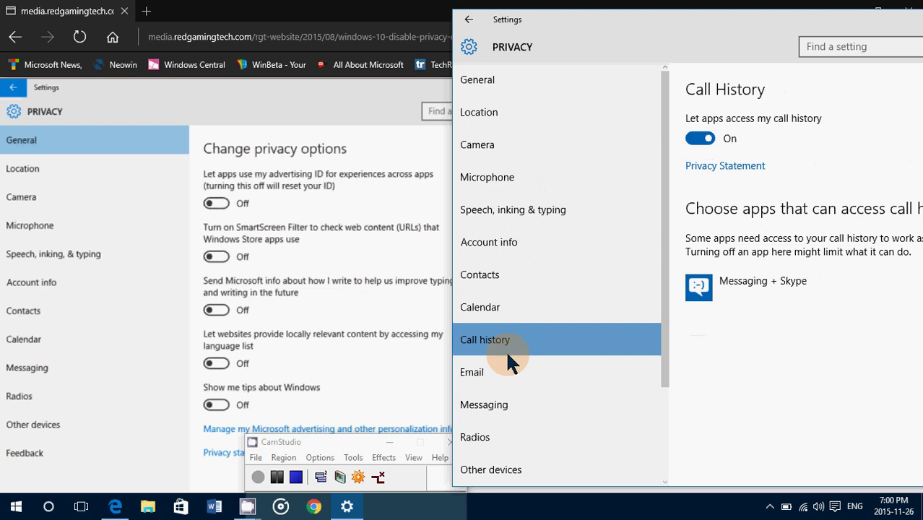
Examine the Email, Messaging, Radios, Feedback & diagnostics and Background apps privacy pages
{"action": "left_click", "coordinate": [497, 371]}
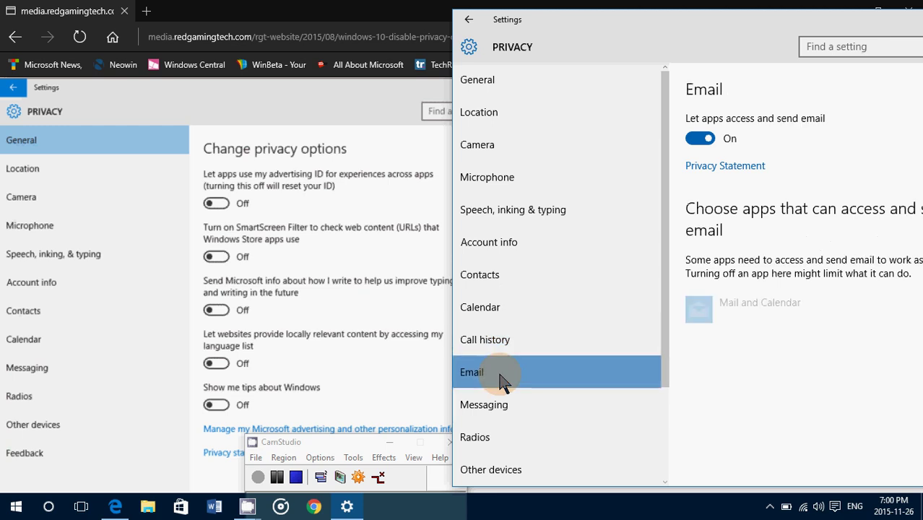
{"action": "left_click", "coordinate": [504, 406]}
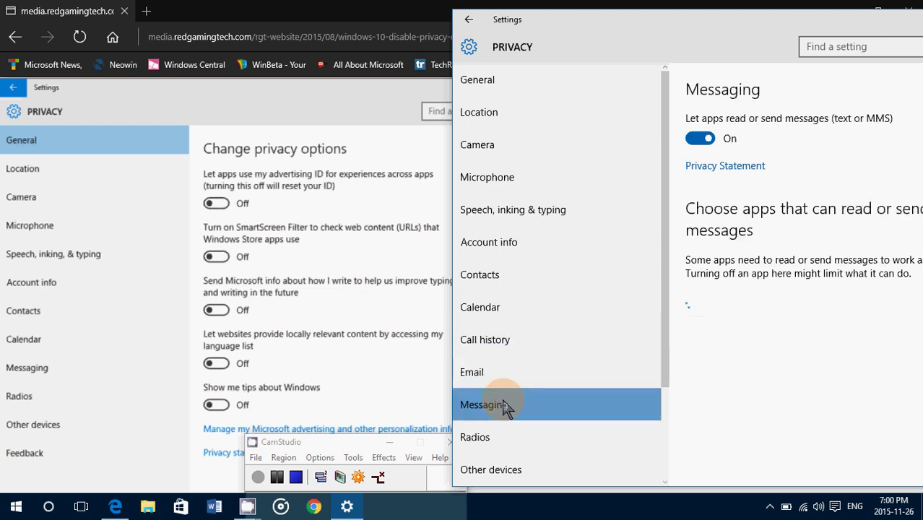
{"action": "left_click", "coordinate": [496, 442]}
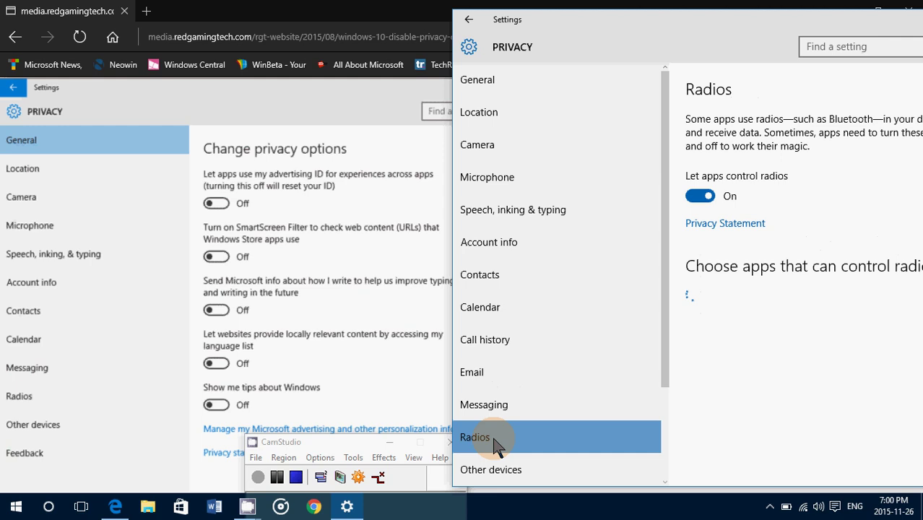
{"action": "scroll", "coordinate": [509, 430], "scroll_direction": "down", "scroll_amount": 2}
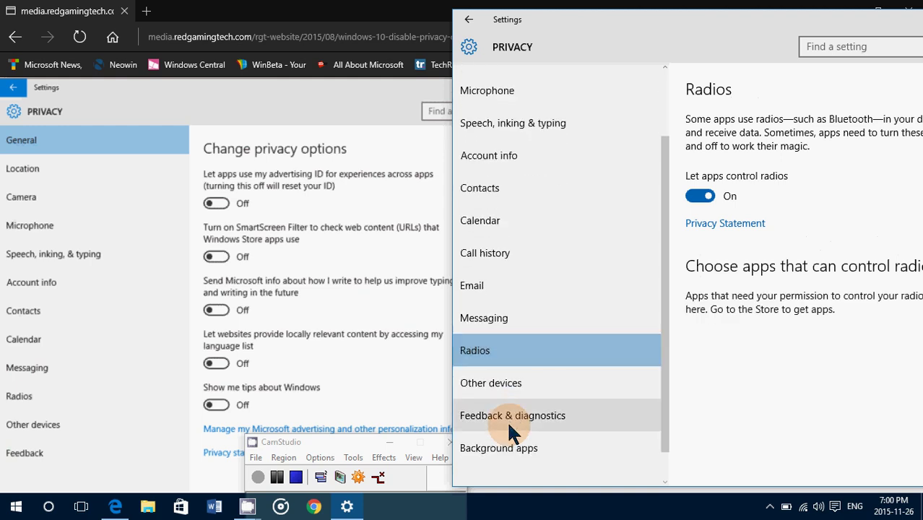
{"action": "scroll", "coordinate": [509, 428], "scroll_direction": "down", "scroll_amount": 1}
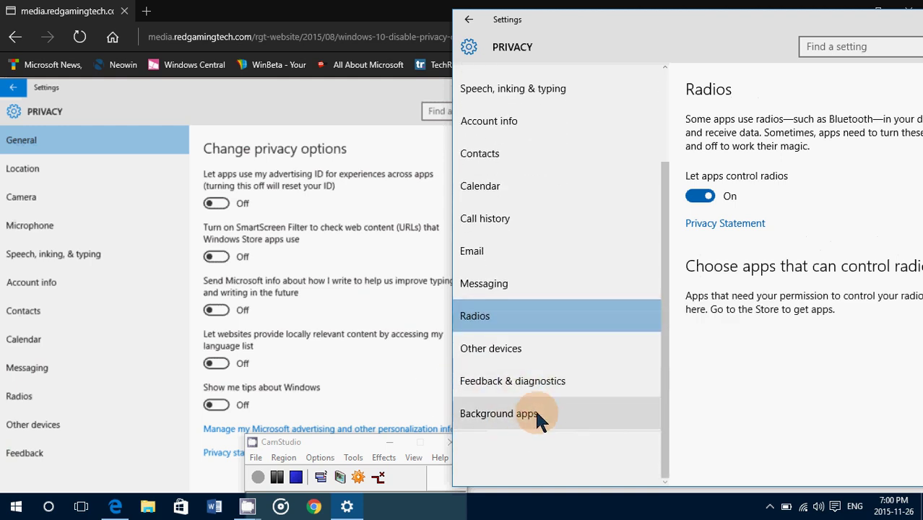
{"action": "left_click", "coordinate": [537, 379]}
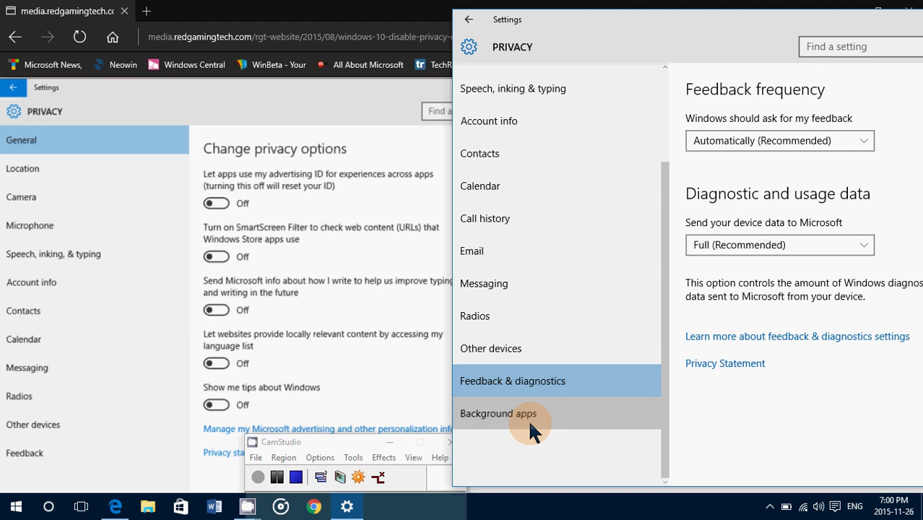
{"action": "left_click", "coordinate": [533, 428]}
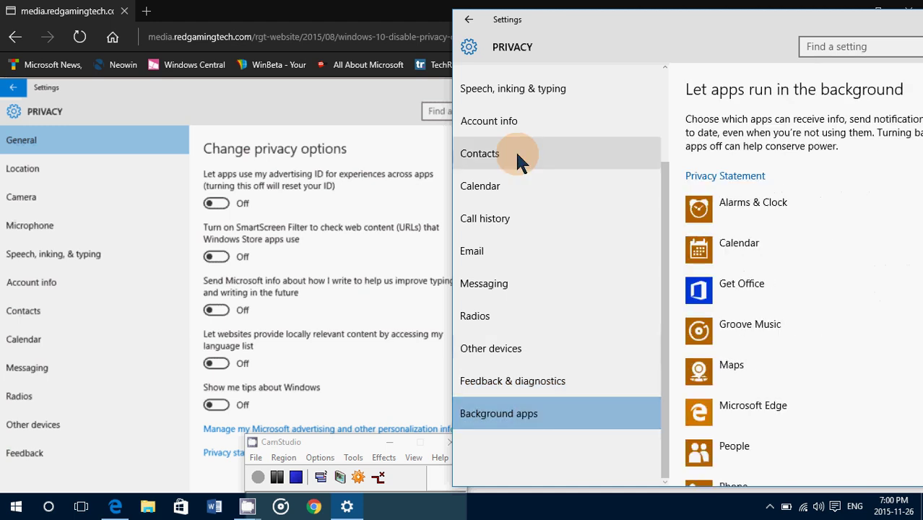
Return to the General privacy page and review each category in order through Calendar
{"action": "scroll", "coordinate": [566, 123], "scroll_direction": "up", "scroll_amount": 2}
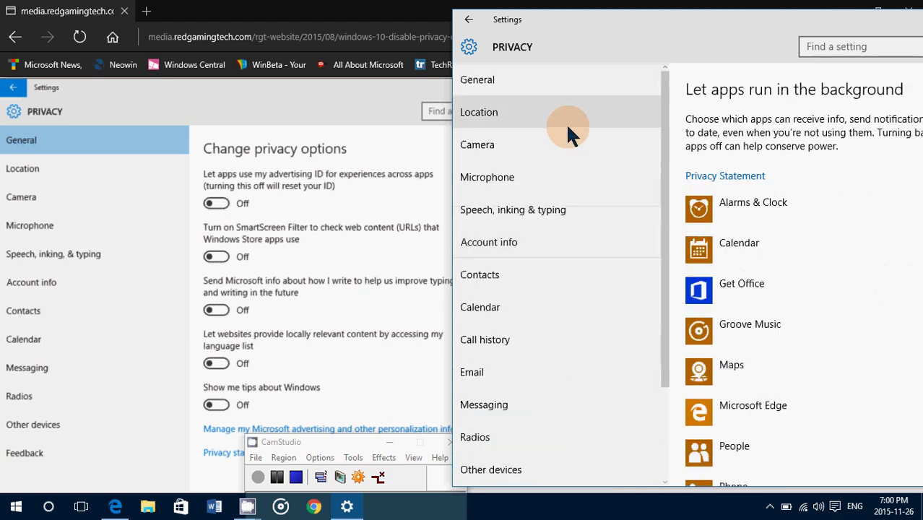
{"action": "left_click", "coordinate": [500, 81]}
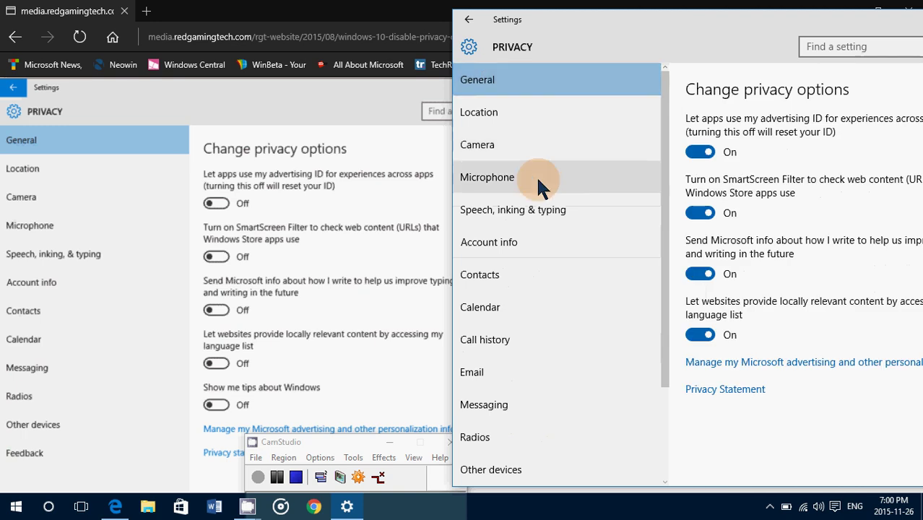
{"action": "left_click", "coordinate": [516, 119]}
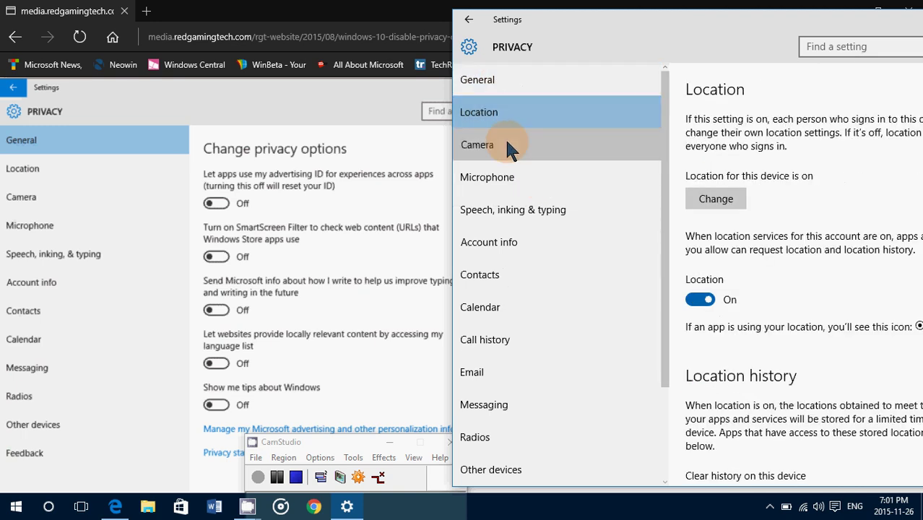
{"action": "left_click", "coordinate": [508, 147]}
{"action": "left_click", "coordinate": [508, 177]}
{"action": "left_click", "coordinate": [501, 208]}
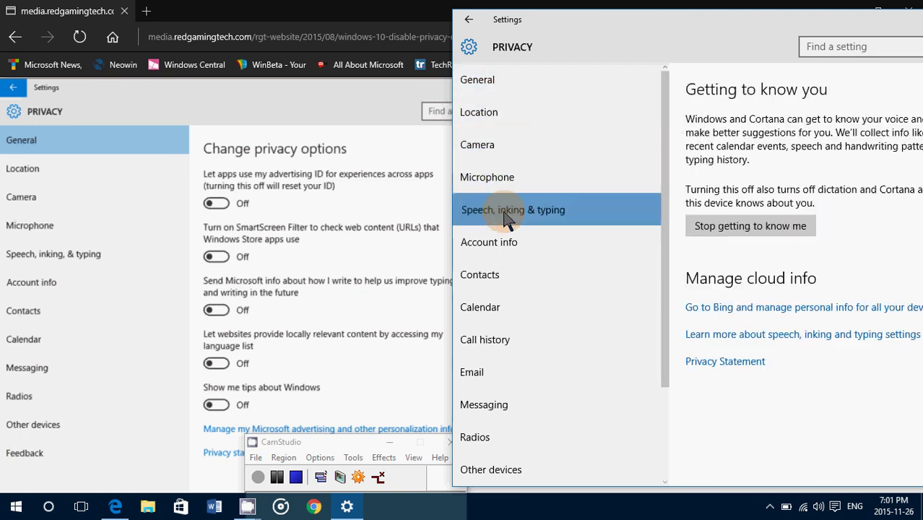
{"action": "left_click", "coordinate": [496, 240]}
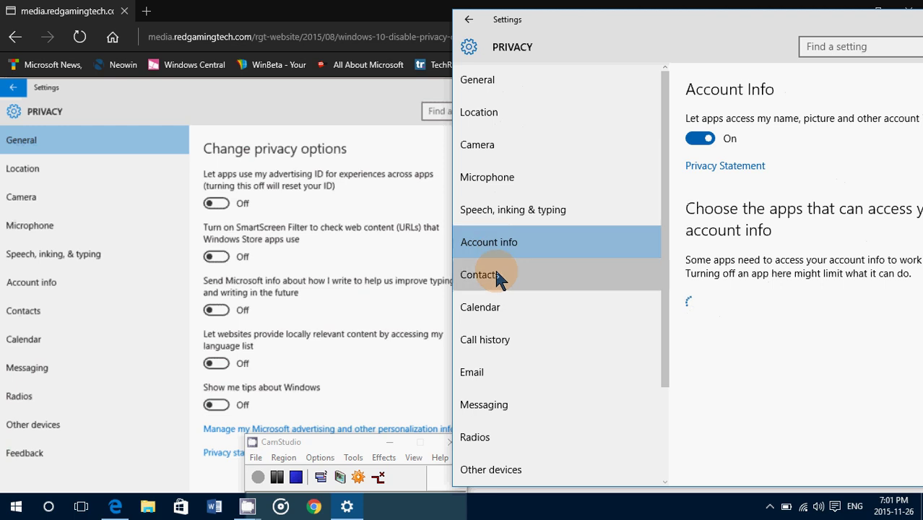
{"action": "left_click", "coordinate": [497, 276]}
{"action": "left_click", "coordinate": [489, 311]}
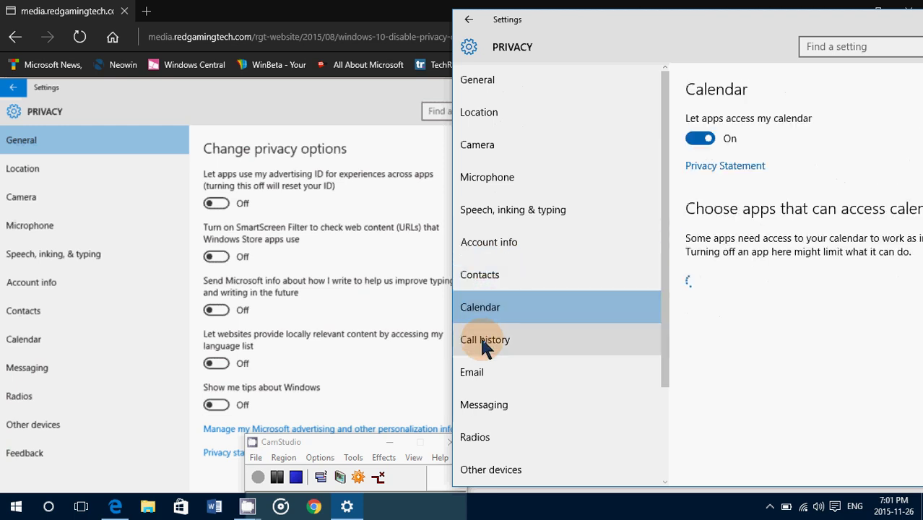
Review the remaining privacy categories from Call history through Other devices and Feedback & diagnostics to Background apps
{"action": "left_click", "coordinate": [486, 342]}
{"action": "left_click", "coordinate": [475, 373]}
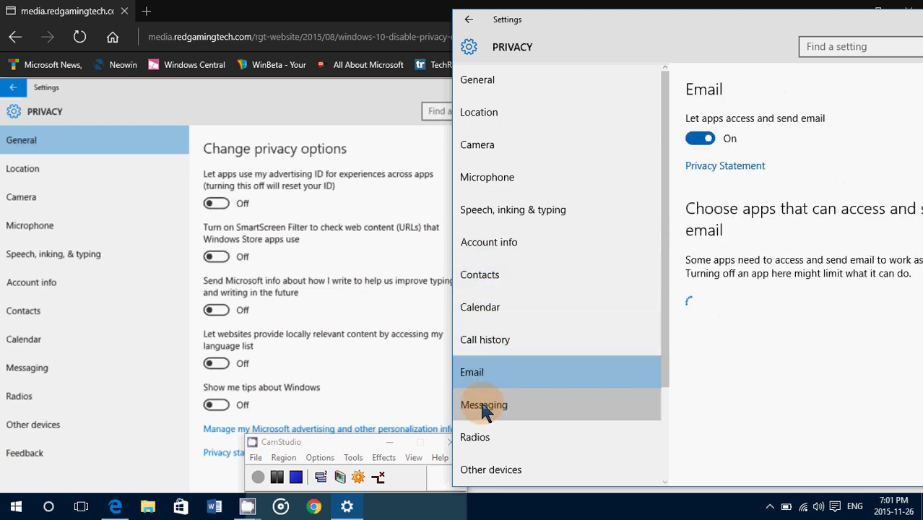
{"action": "left_click", "coordinate": [482, 406]}
{"action": "left_click", "coordinate": [488, 436]}
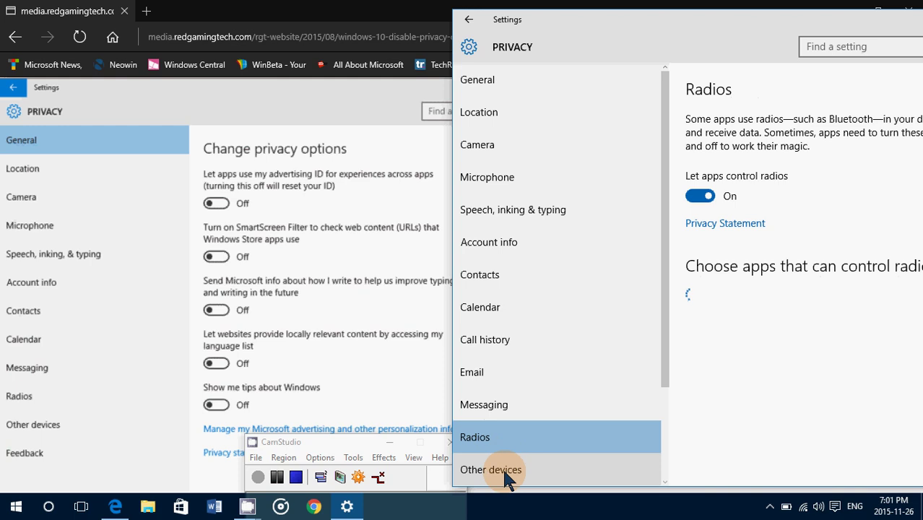
{"action": "left_click", "coordinate": [498, 468]}
{"action": "scroll", "coordinate": [503, 468], "scroll_direction": "down", "scroll_amount": 3}
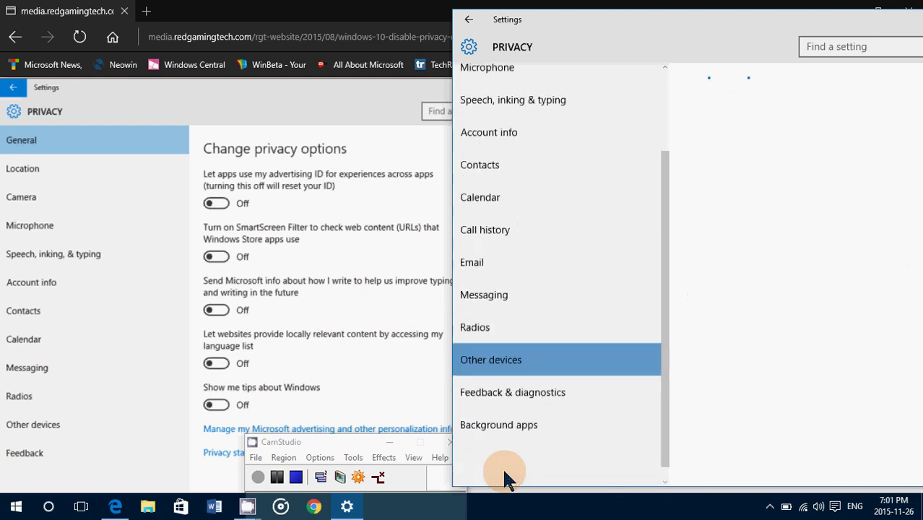
{"action": "left_click", "coordinate": [521, 381]}
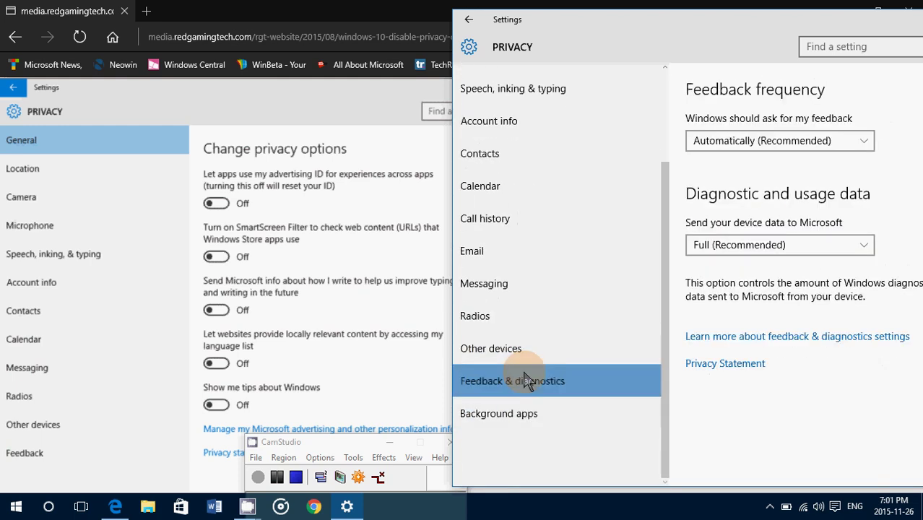
{"action": "left_click", "coordinate": [523, 417]}
{"action": "scroll", "coordinate": [553, 129], "scroll_direction": "up", "scroll_amount": 3}
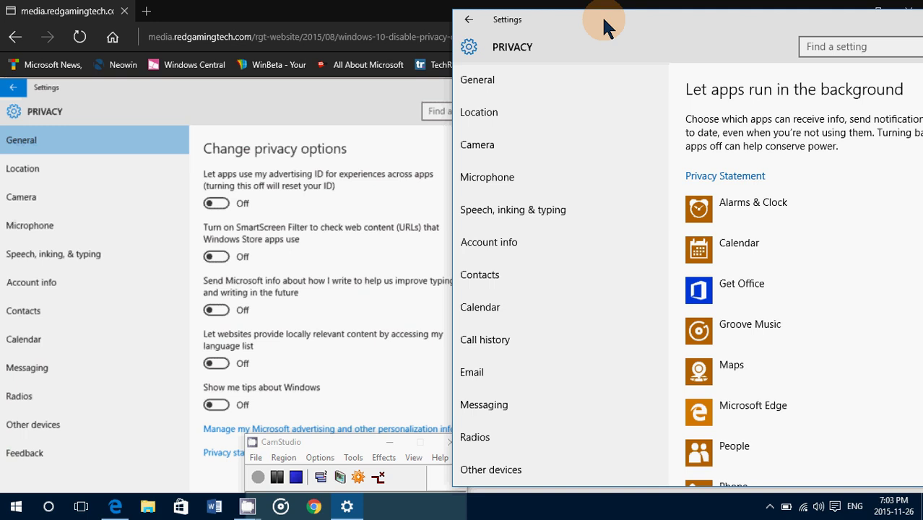
{"action": "left_click", "coordinate": [250, 508]}
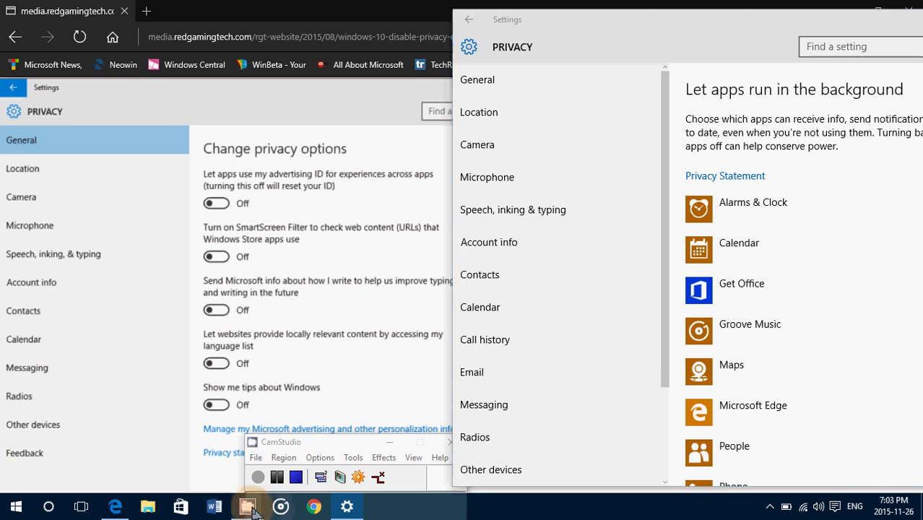